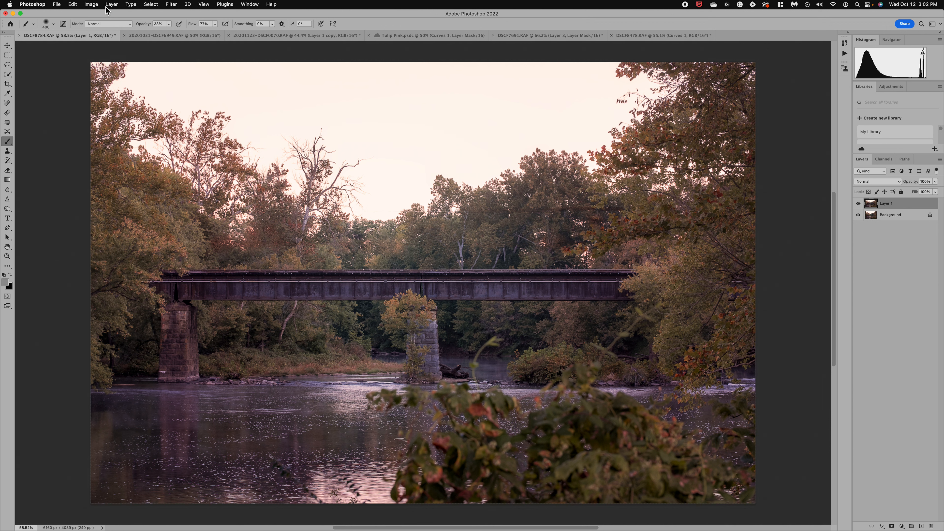
- Open Sky Replacement for Layer 1 of the railroad bridge photo
{"action": "left_click", "coordinate": [91, 5]}
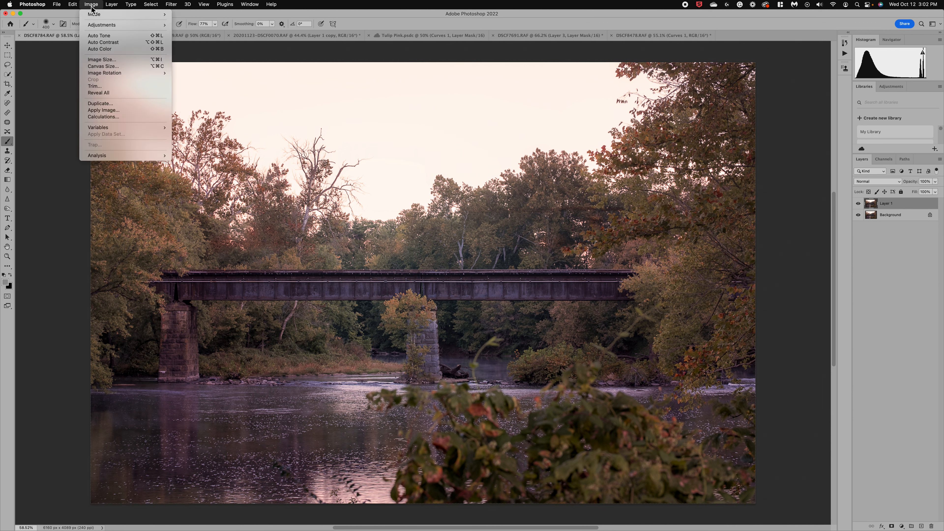
{"action": "mouse_move", "coordinate": [73, 7]}
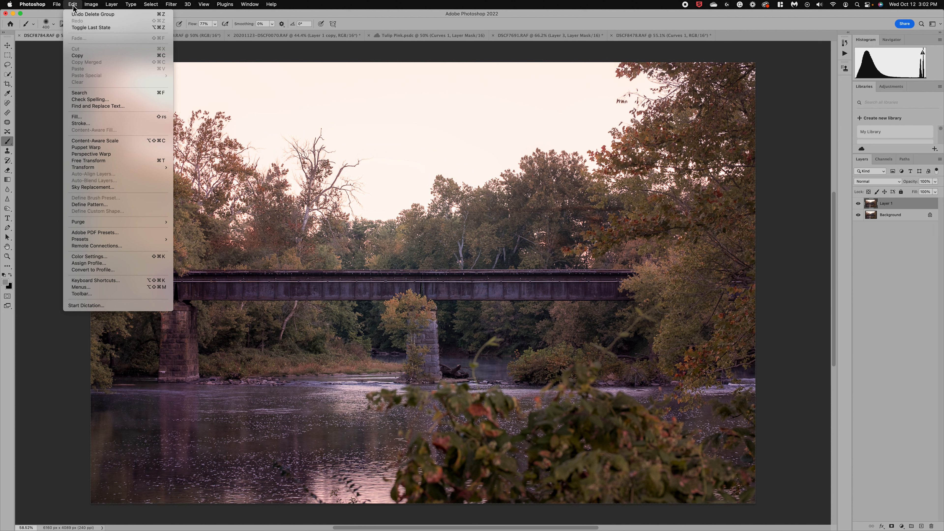
{"action": "left_click", "coordinate": [100, 187]}
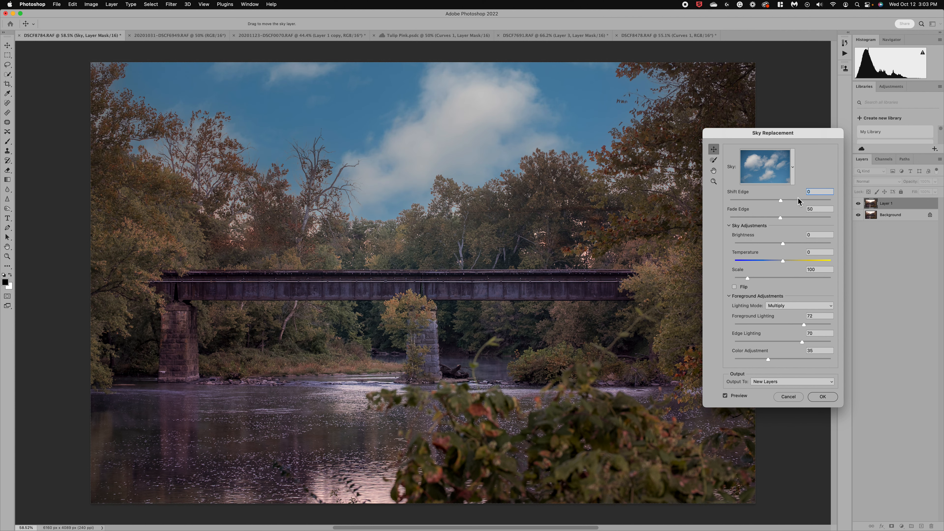
- Examine the available sky presets from the Blue Skies folder down to the Storms pack, keeping the current cloudy blue sky
{"action": "left_click", "coordinate": [793, 170]}
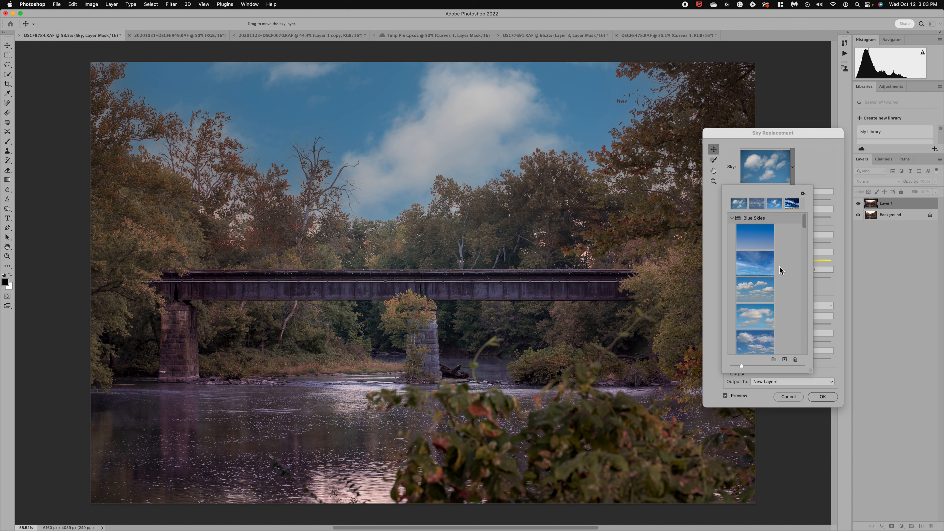
{"action": "scroll", "coordinate": [760, 317], "scroll_direction": "down", "scroll_amount": 10}
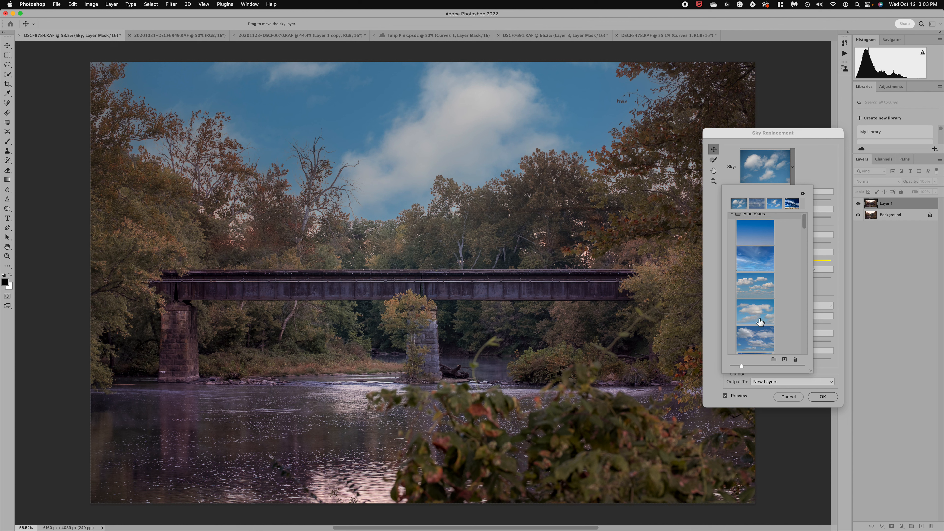
{"action": "scroll", "coordinate": [759, 322], "scroll_direction": "down", "scroll_amount": 10}
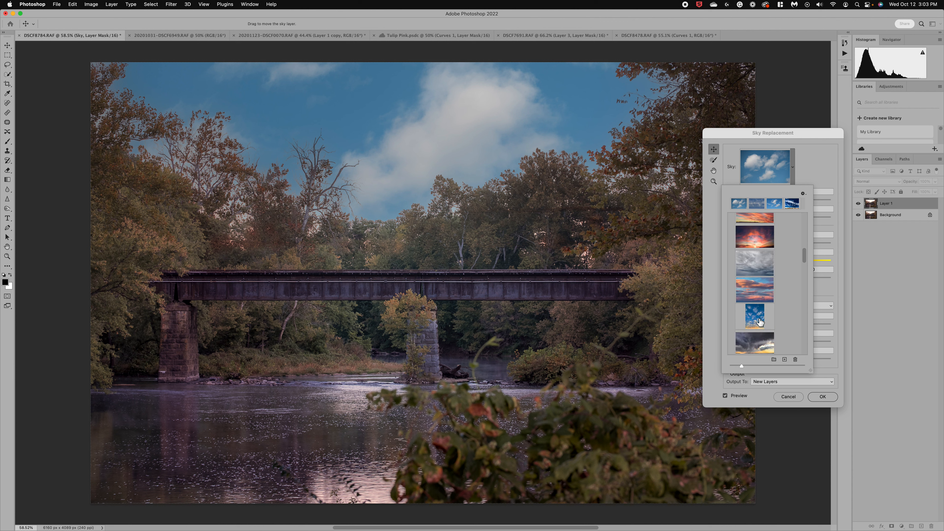
{"action": "scroll", "coordinate": [760, 322], "scroll_direction": "down", "scroll_amount": 10}
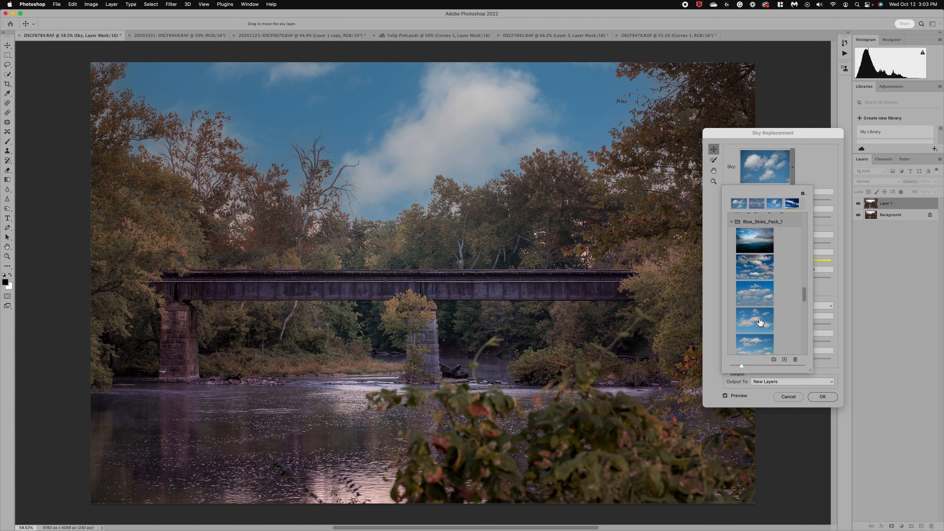
{"action": "scroll", "coordinate": [759, 323], "scroll_direction": "down", "scroll_amount": 1}
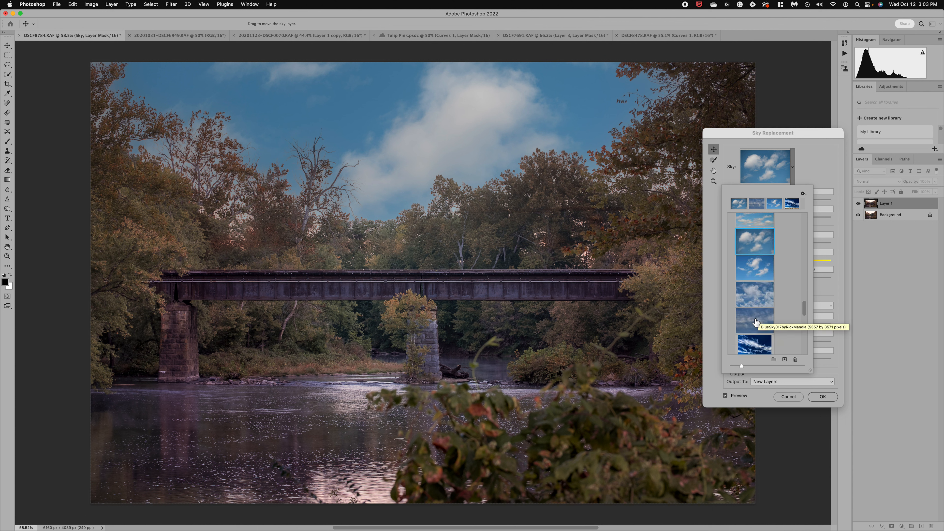
{"action": "scroll", "coordinate": [759, 322], "scroll_direction": "down", "scroll_amount": 5}
{"action": "scroll", "coordinate": [756, 323], "scroll_direction": "down", "scroll_amount": 2}
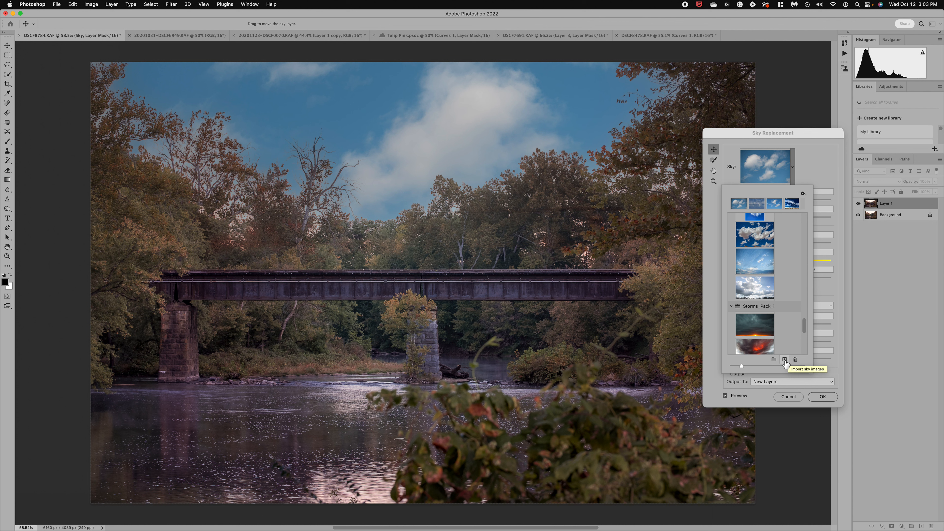
{"action": "scroll", "coordinate": [778, 336], "scroll_direction": "down", "scroll_amount": 5}
{"action": "scroll", "coordinate": [779, 336], "scroll_direction": "up", "scroll_amount": 10}
{"action": "left_click", "coordinate": [811, 171]}
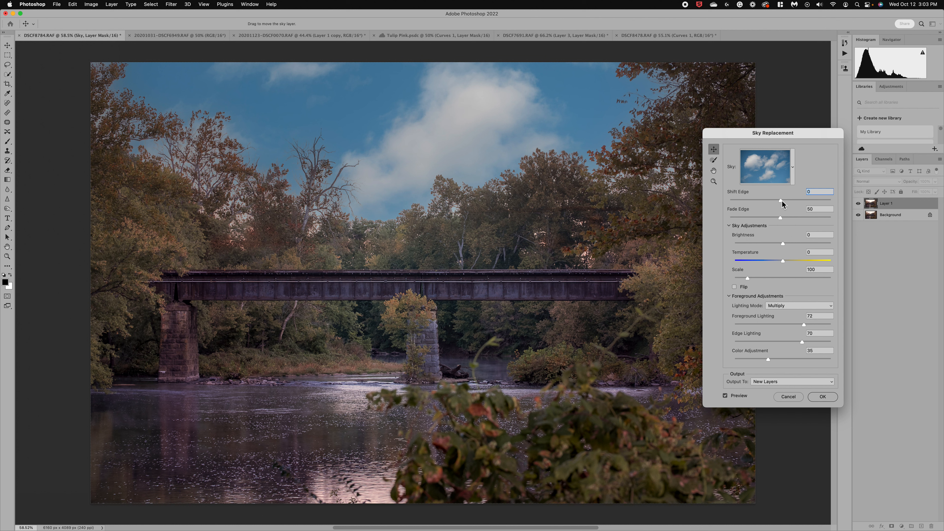
- Apply the sky replacement to new layers with Shift Edge 38, Temperature 45 and Brightness -21, and collapse the resulting group
{"action": "left_click_drag", "start_coordinate": [782, 204], "coordinate": [800, 205]}
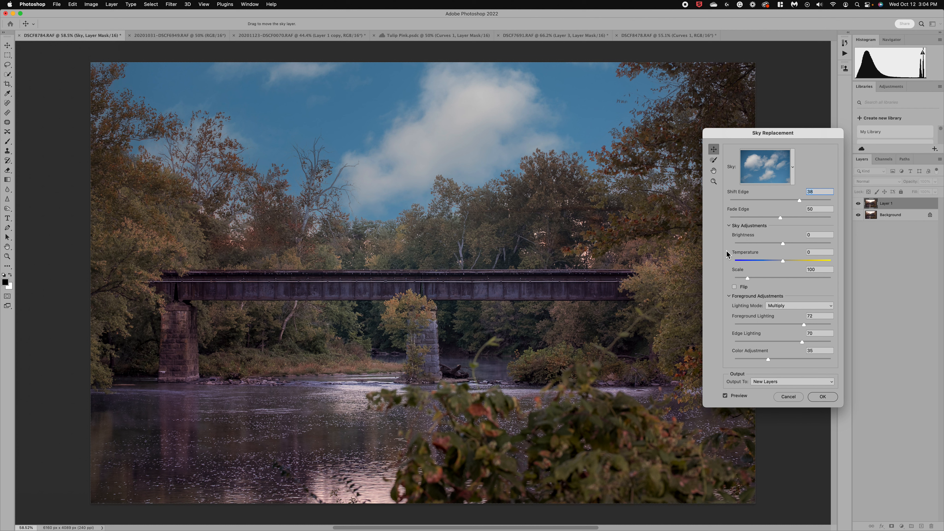
{"action": "left_click_drag", "start_coordinate": [783, 261], "coordinate": [805, 263]}
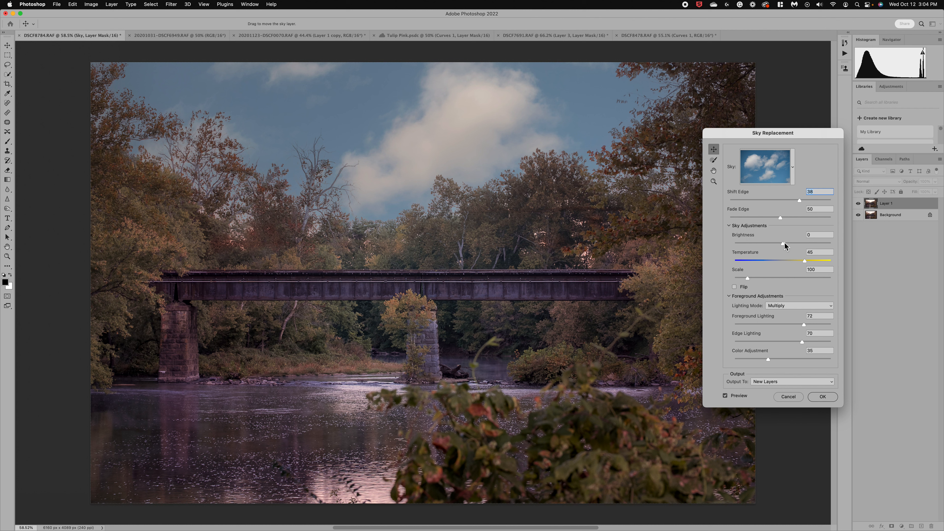
{"action": "left_click_drag", "start_coordinate": [783, 243], "coordinate": [773, 244]}
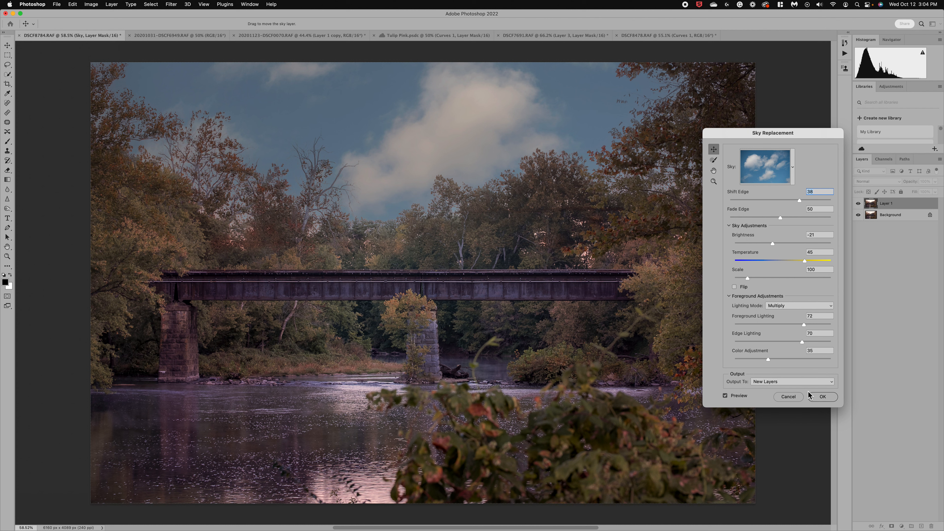
{"action": "left_click", "coordinate": [821, 397]}
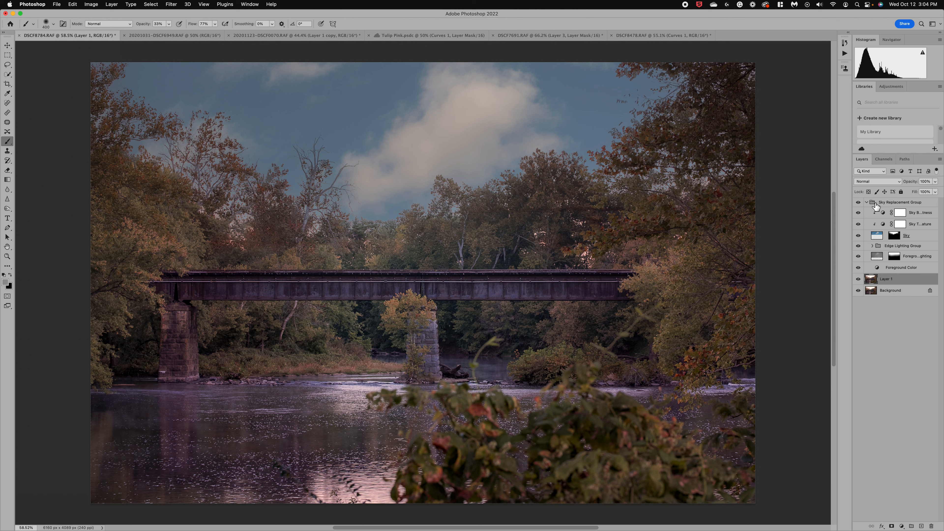
{"action": "left_click", "coordinate": [867, 202]}
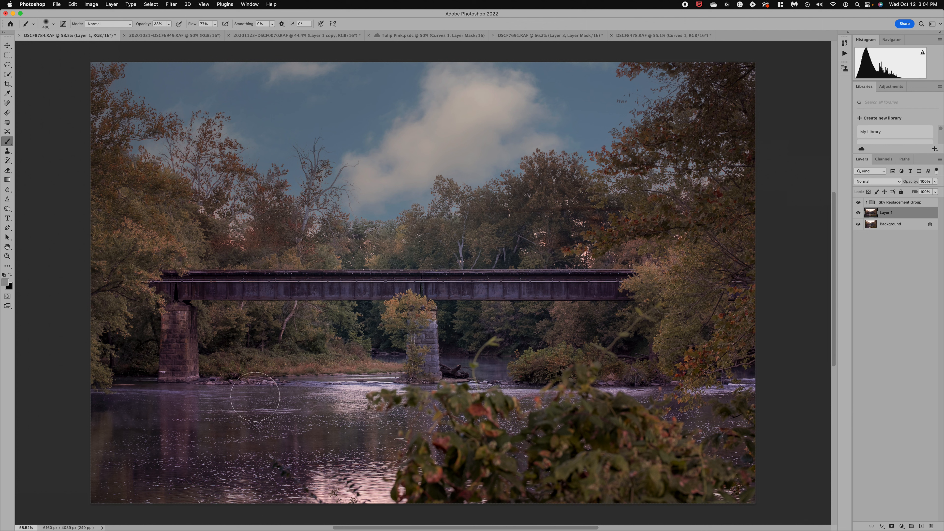
- Switch to Finder and place the texture ARTISAN_Tapastry.jpg from the Lacie drive into the bridge photo
{"action": "mouse_move", "coordinate": [124, 528]}
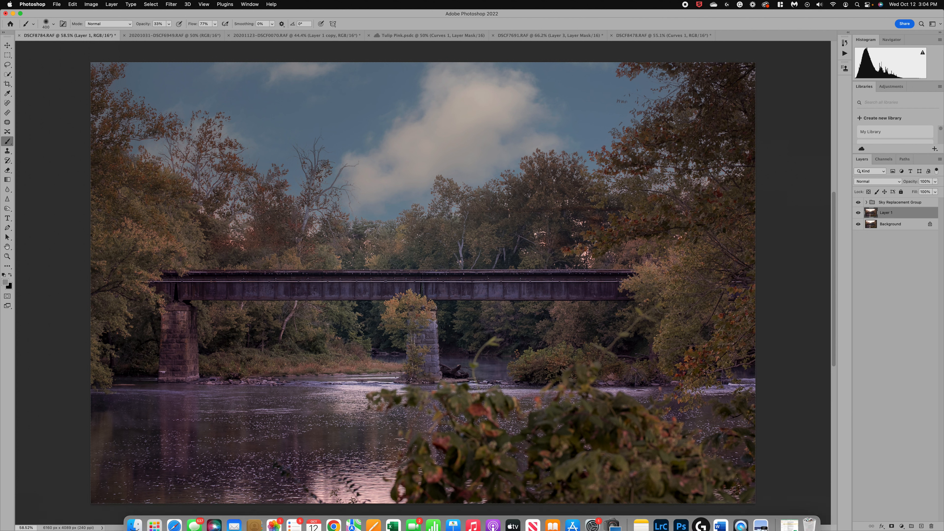
{"action": "left_click", "coordinate": [133, 520]}
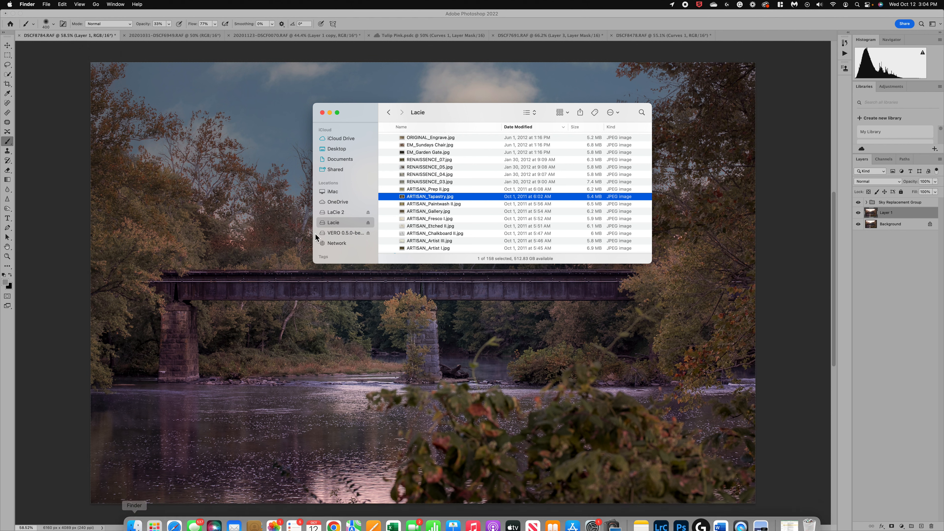
{"action": "left_click_drag", "start_coordinate": [650, 263], "coordinate": [721, 358]}
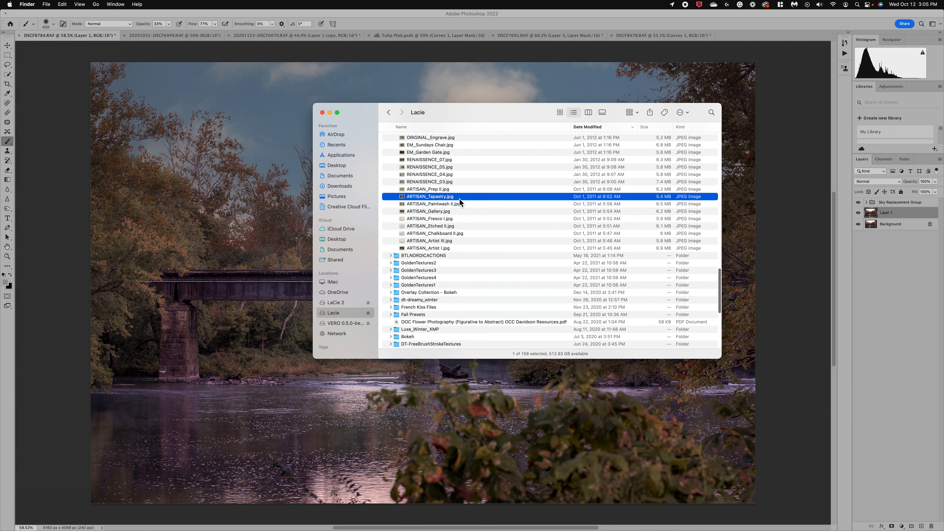
{"action": "scroll", "coordinate": [459, 199], "scroll_direction": "up", "scroll_amount": 10}
{"action": "scroll", "coordinate": [460, 199], "scroll_direction": "up", "scroll_amount": 4}
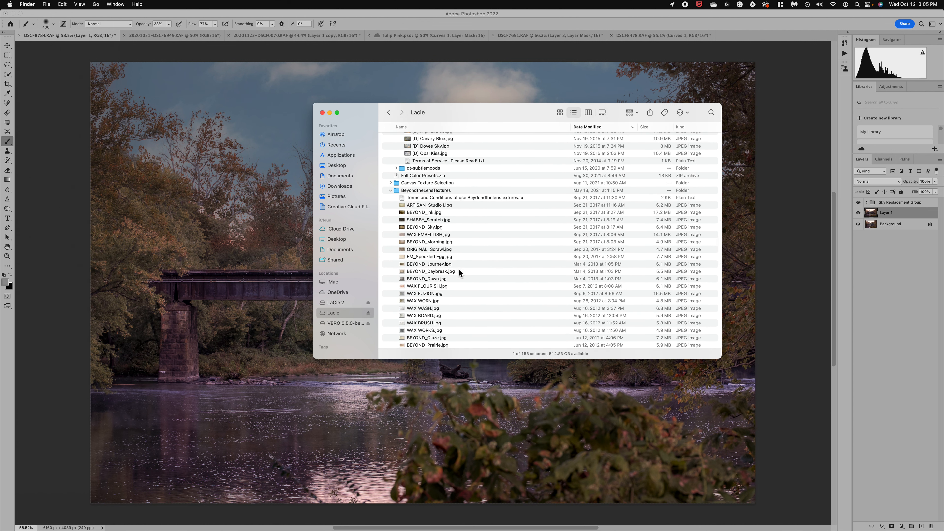
{"action": "scroll", "coordinate": [459, 272], "scroll_direction": "down", "scroll_amount": 11}
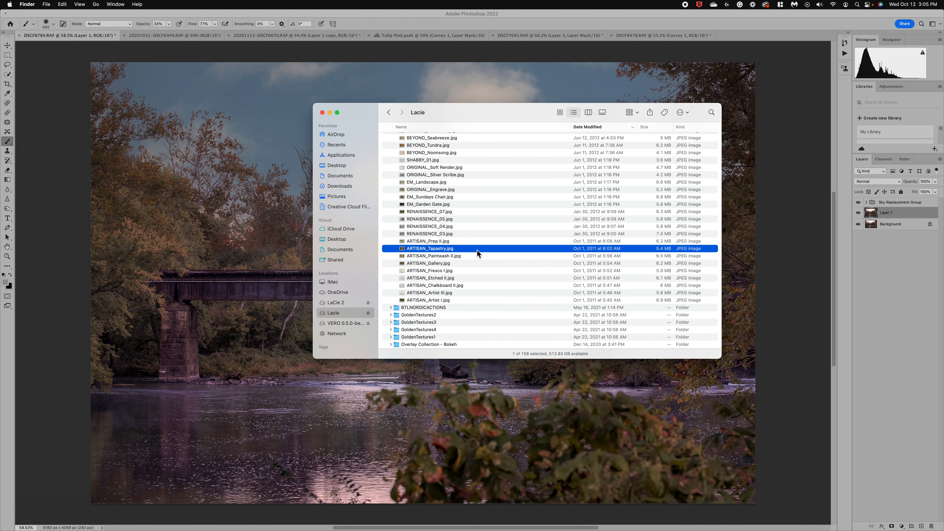
{"action": "left_click_drag", "start_coordinate": [477, 249], "coordinate": [267, 256]}
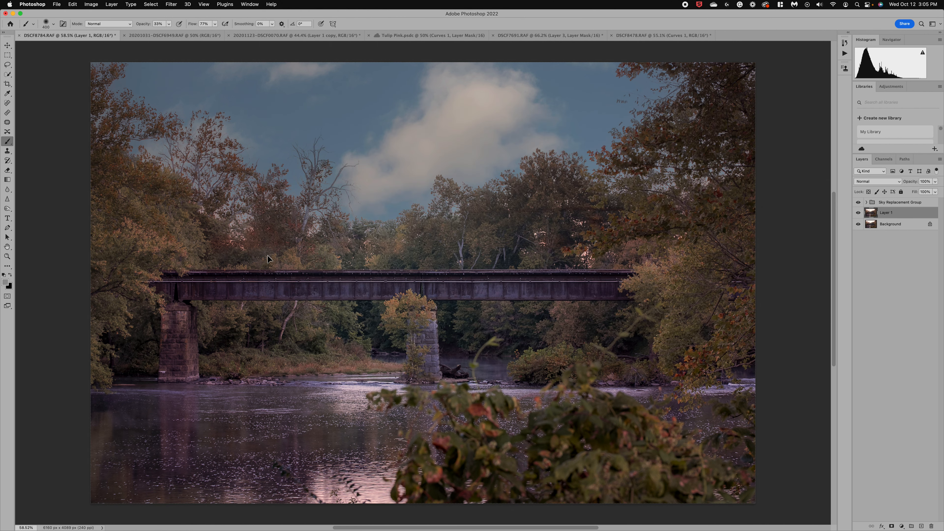
- Enlarge the placed texture to about 125% to cover the whole photo and move its layer above the Sky Replacement Group
{"action": "left_click_drag", "start_coordinate": [695, 283], "coordinate": [760, 285]}
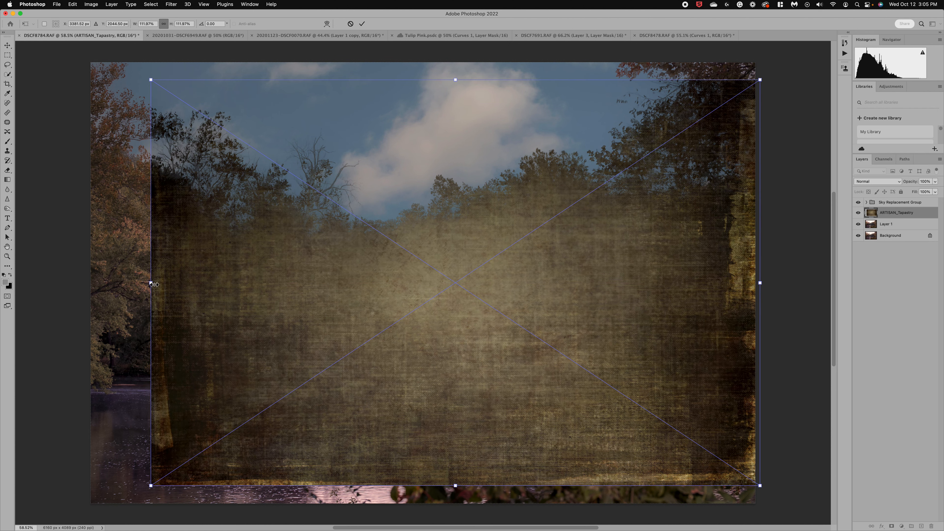
{"action": "left_click_drag", "start_coordinate": [151, 284], "coordinate": [75, 282]}
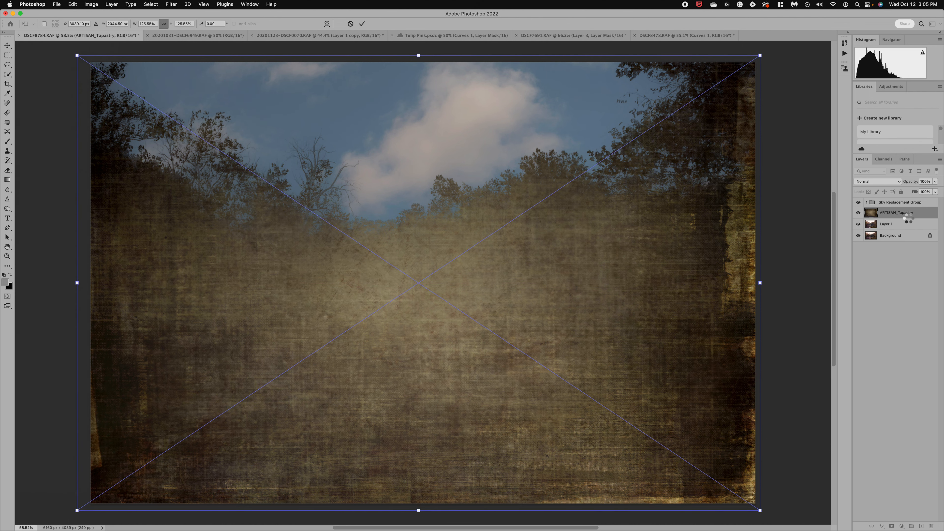
{"action": "key", "text": "Return"}
{"action": "key", "text": "b"}
{"action": "left_click_drag", "start_coordinate": [908, 220], "coordinate": [896, 203]}
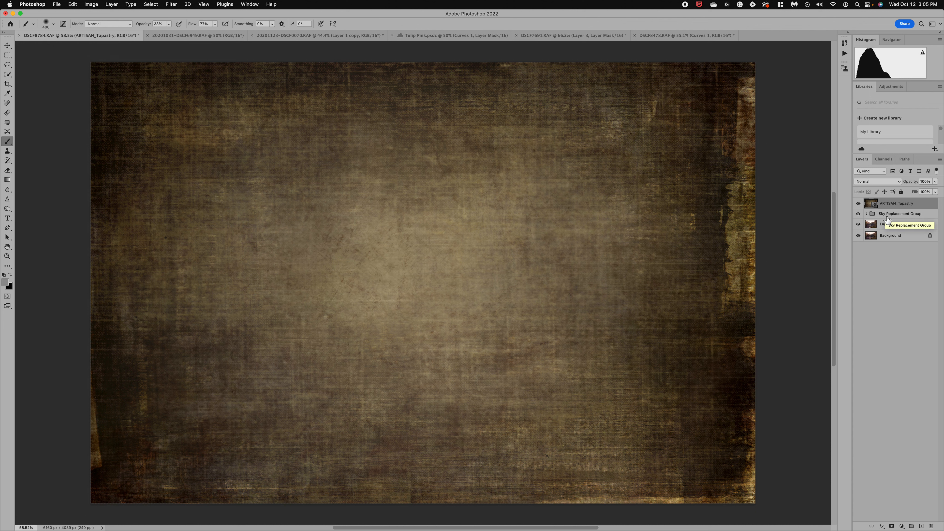
- Set the ARTISAN_Tapastry layer's blend mode to Soft Light and its opacity to 80%
{"action": "left_click", "coordinate": [899, 182]}
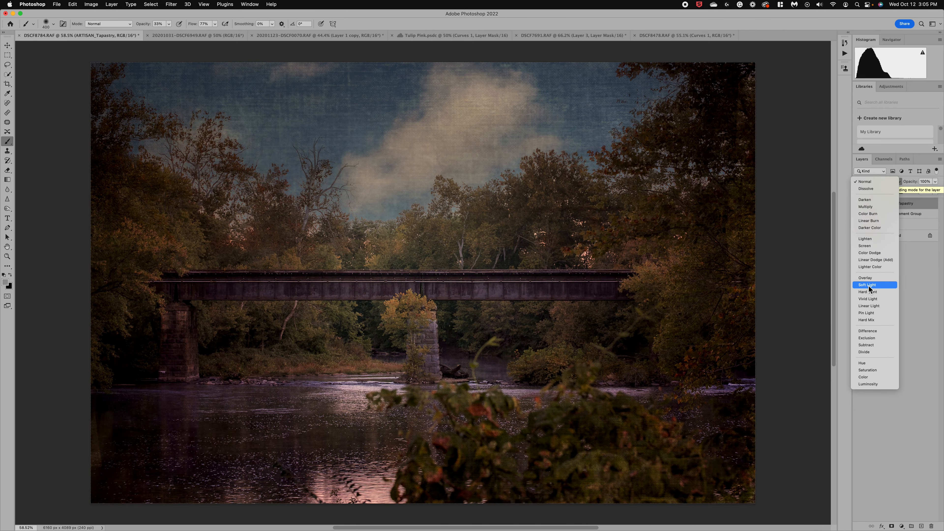
{"action": "left_click", "coordinate": [869, 287]}
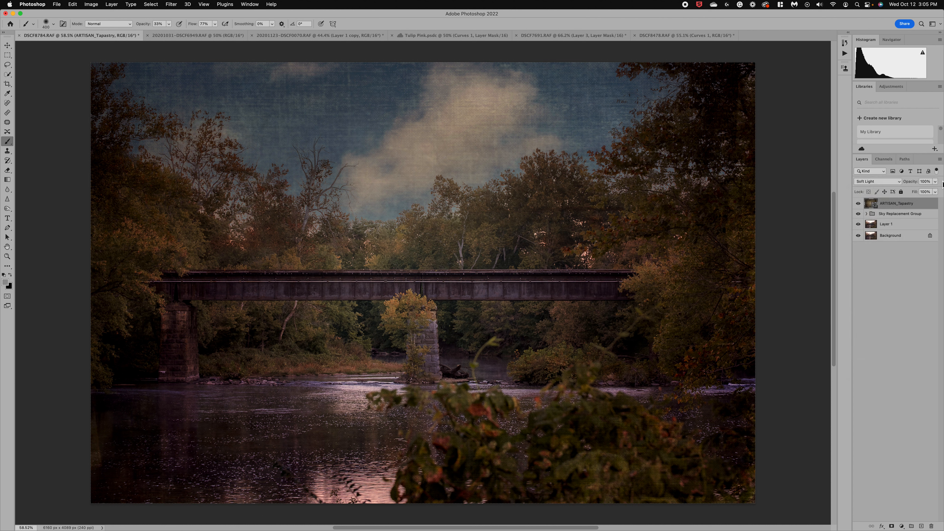
{"action": "left_click", "coordinate": [935, 181]}
{"action": "left_click_drag", "start_coordinate": [937, 190], "coordinate": [925, 193]}
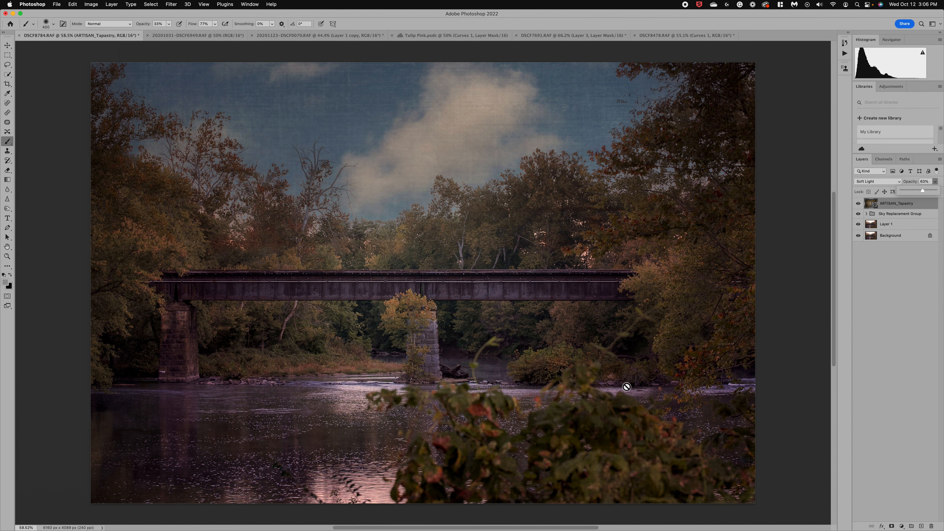
{"action": "left_click", "coordinate": [926, 190]}
- Add a mask to the texture layer and paint it with black at 53% brush opacity over the bridge beam and its left pier
{"action": "left_click", "coordinate": [892, 526]}
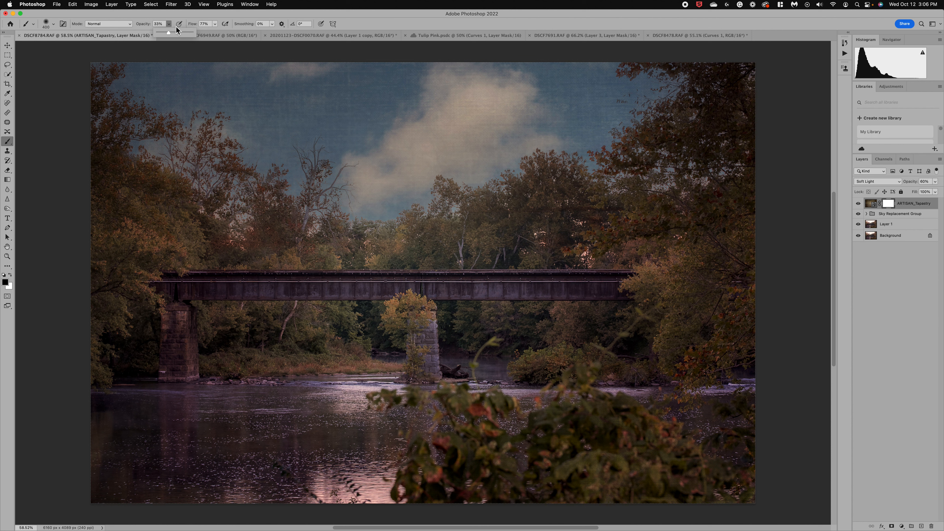
{"action": "mouse_move", "coordinate": [187, 290]}
{"action": "left_mouse_down"}
{"action": "mouse_move", "coordinate": [266, 278]}
{"action": "mouse_move", "coordinate": [527, 292]}
{"action": "mouse_move", "coordinate": [625, 285]}
{"action": "mouse_move", "coordinate": [396, 289]}
{"action": "mouse_move", "coordinate": [422, 308]}
{"action": "mouse_move", "coordinate": [422, 329]}
{"action": "mouse_move", "coordinate": [414, 296]}
{"action": "mouse_move", "coordinate": [399, 294]}
{"action": "left_mouse_up"}
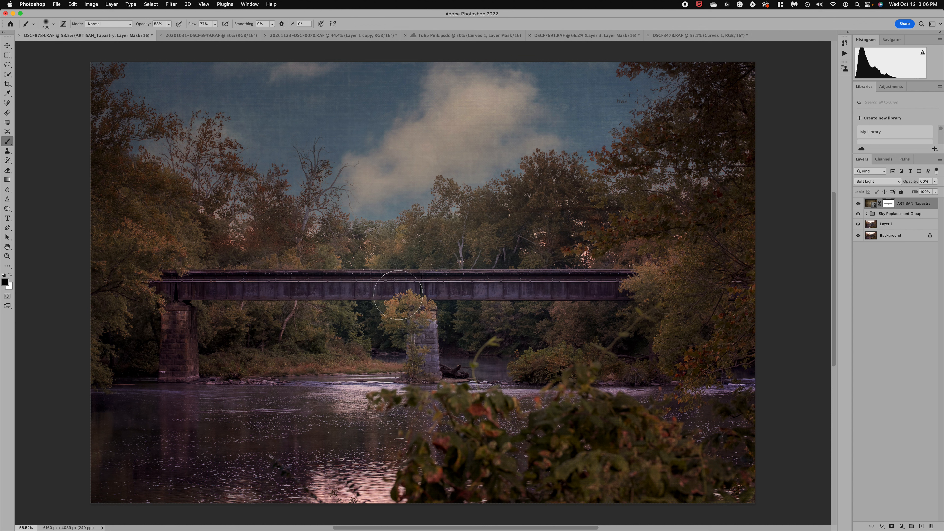
{"action": "mouse_move", "coordinate": [189, 290]}
{"action": "left_mouse_down"}
{"action": "mouse_move", "coordinate": [169, 320]}
{"action": "mouse_move", "coordinate": [176, 346]}
{"action": "mouse_move", "coordinate": [169, 337]}
{"action": "left_mouse_up"}
{"action": "left_click", "coordinate": [858, 203]}
{"action": "left_click", "coordinate": [858, 203]}
- Clone Stamp darker water on Layer 1 over the brownish patch at the photo's left edge and the purple reflection below the left pier
{"action": "left_click", "coordinate": [872, 225]}
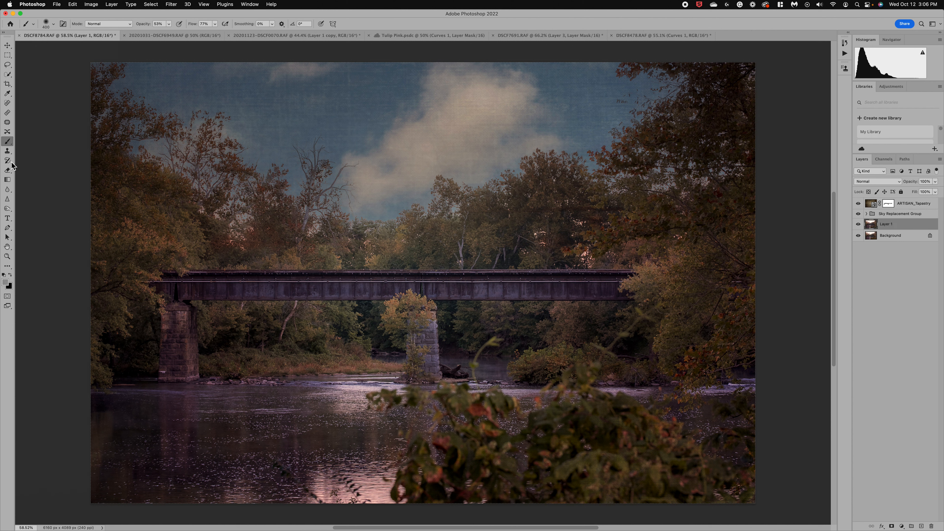
{"action": "left_click", "coordinate": [8, 152]}
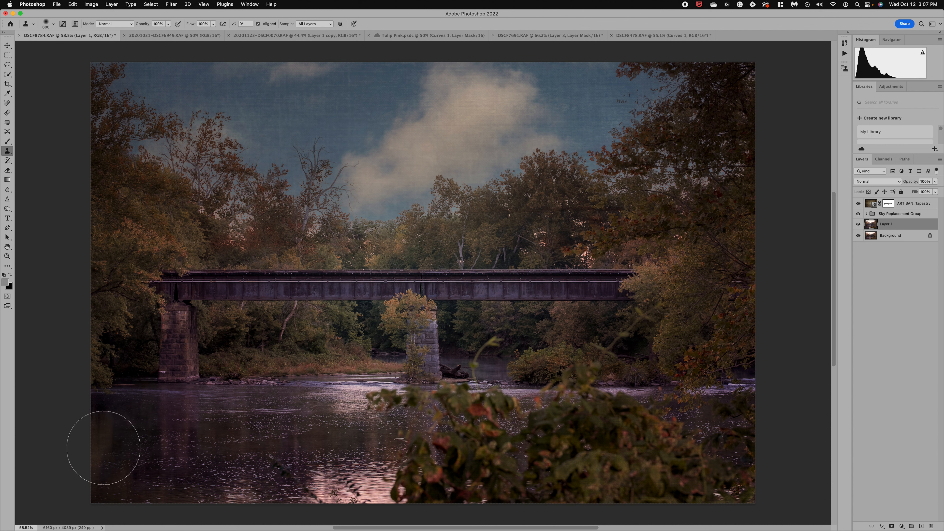
{"action": "left_click", "coordinate": [102, 446]}
{"action": "left_click", "coordinate": [100, 430]}
{"action": "left_click", "coordinate": [91, 458]}
{"action": "left_click", "coordinate": [91, 477]}
{"action": "left_click", "coordinate": [125, 483]}
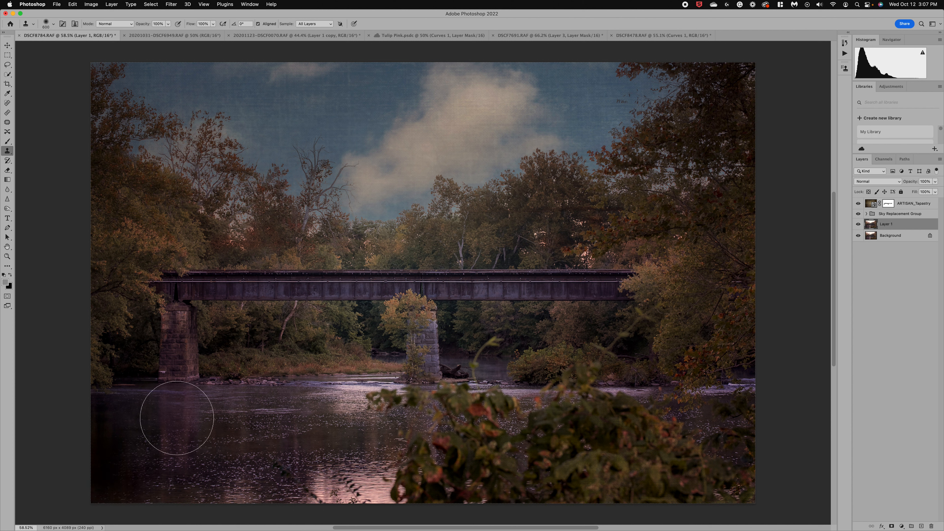
{"action": "left_click", "coordinate": [177, 418]}
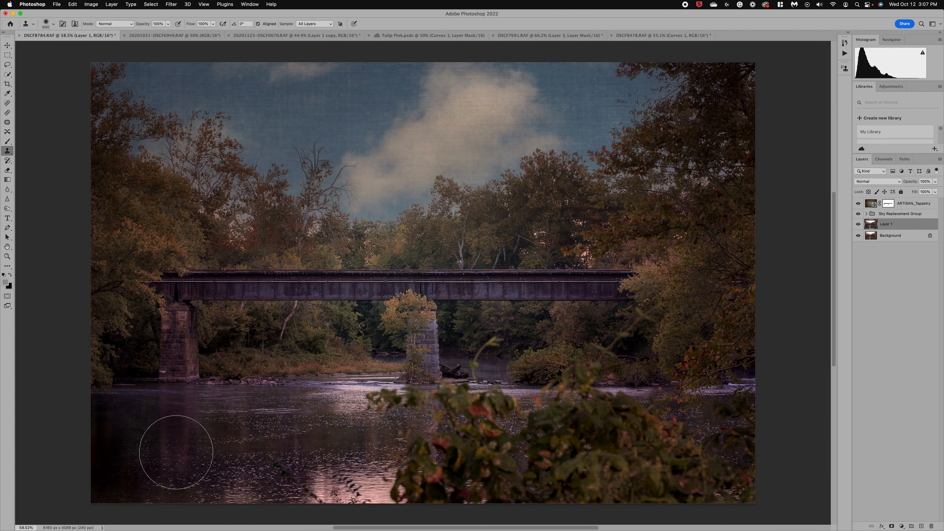
{"action": "left_click", "coordinate": [176, 452]}
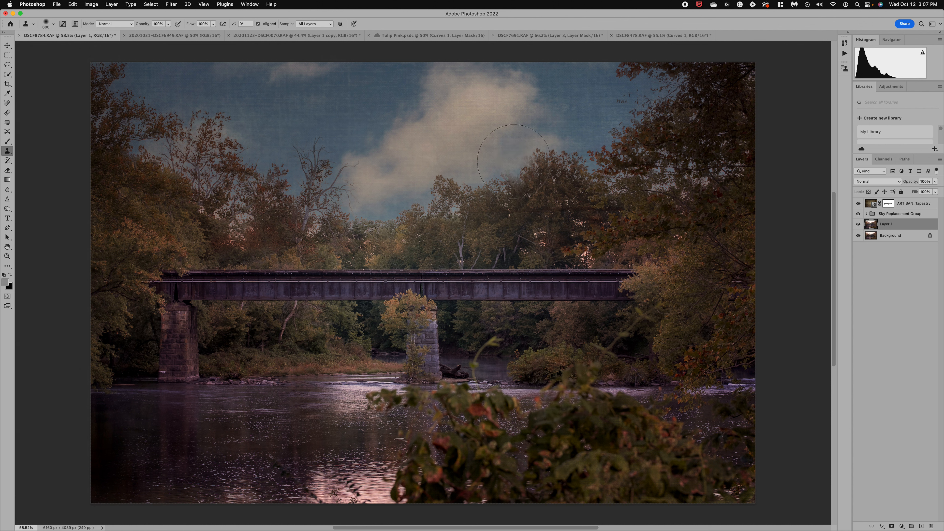
- Hide the ARTISAN_Tapastry texture layer and the Sky Replacement Group
{"action": "left_click", "coordinate": [858, 203]}
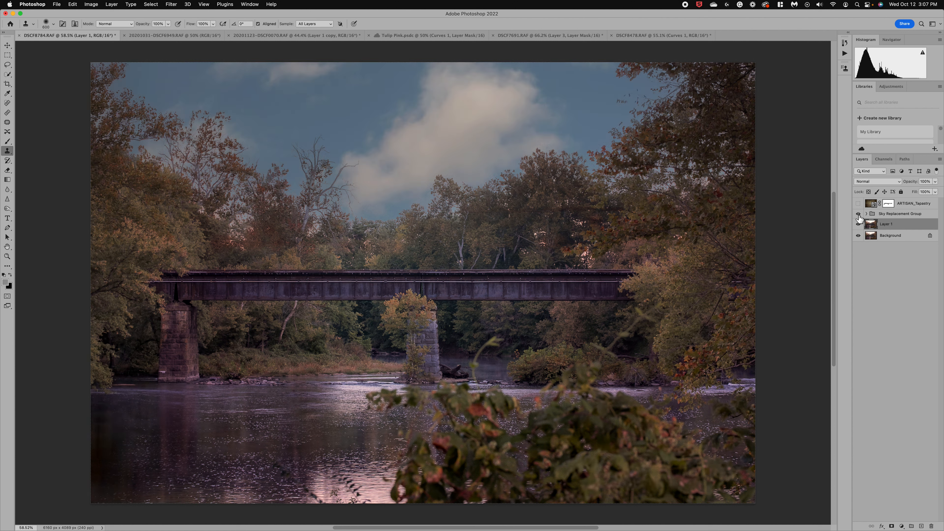
{"action": "left_click", "coordinate": [858, 213]}
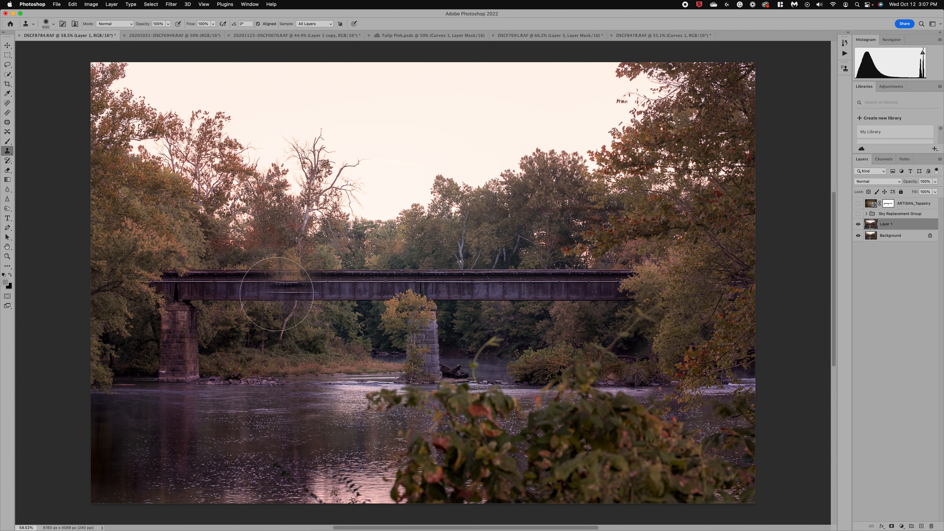
- Place [D] High Drama.jpg from the Distressed Textures Just Skies folder in Finder above Layer 1 and enlarge it to about 133%
{"action": "mouse_move", "coordinate": [100, 530]}
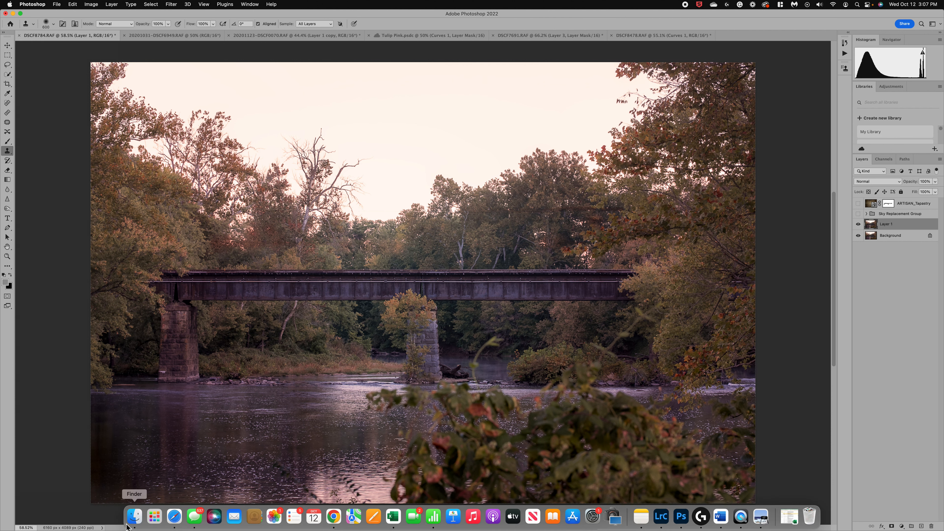
{"action": "left_click", "coordinate": [134, 518]}
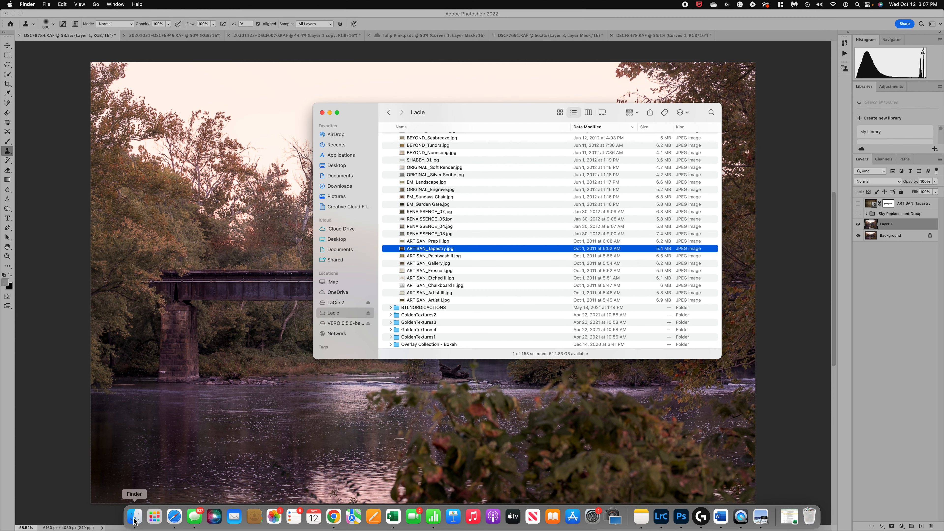
{"action": "scroll", "coordinate": [421, 251], "scroll_direction": "up", "scroll_amount": 10}
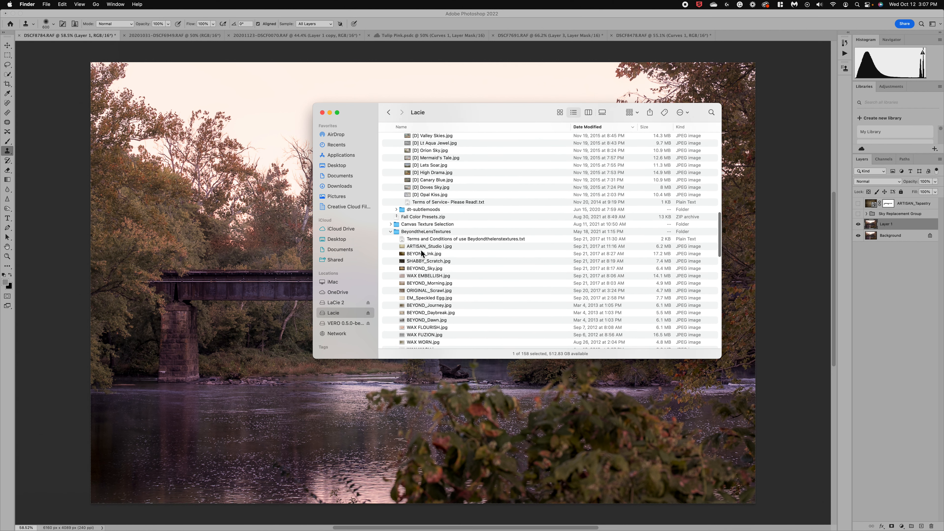
{"action": "scroll", "coordinate": [420, 250], "scroll_direction": "up", "scroll_amount": 2}
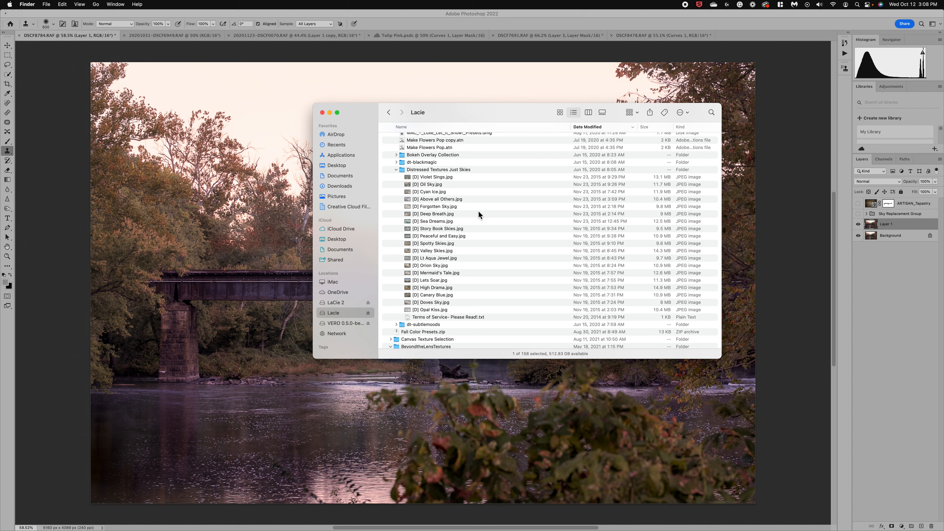
{"action": "left_click", "coordinate": [441, 289]}
{"action": "left_click_drag", "start_coordinate": [460, 288], "coordinate": [268, 274]}
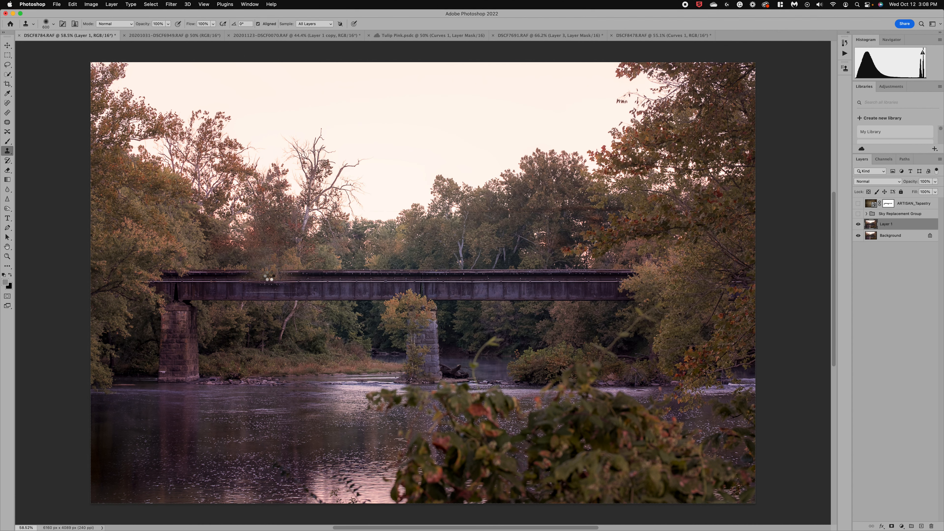
{"action": "left_click_drag", "start_coordinate": [423, 145], "coordinate": [423, 55]}
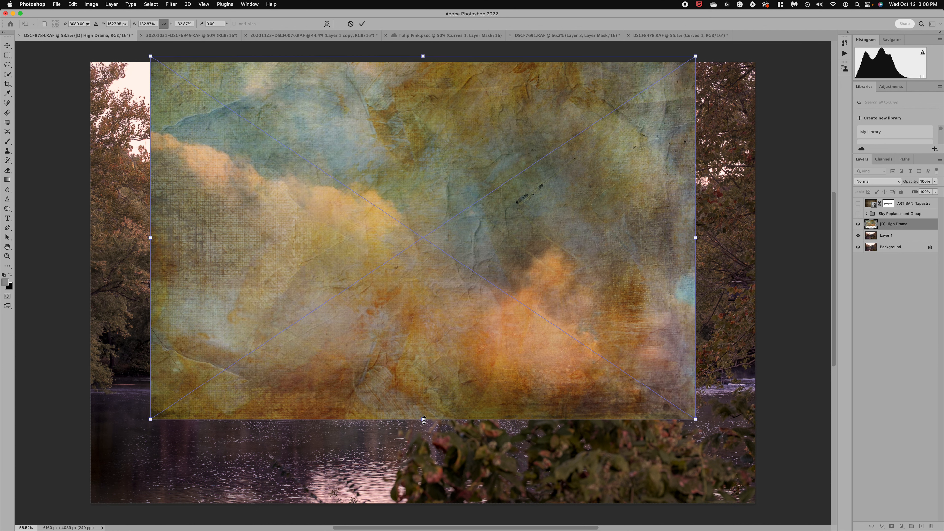